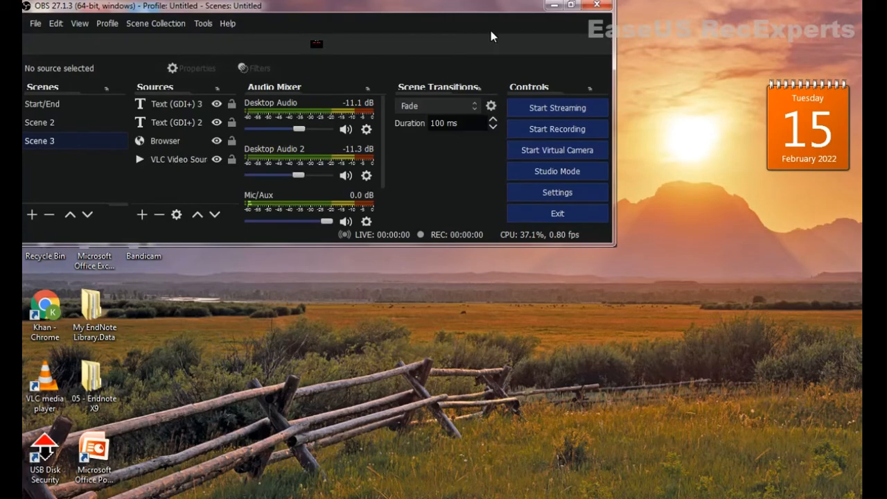
Maximize the OBS window and remove the Start/End and Scene 2 scenes
drag(490, 9, 622, 5)
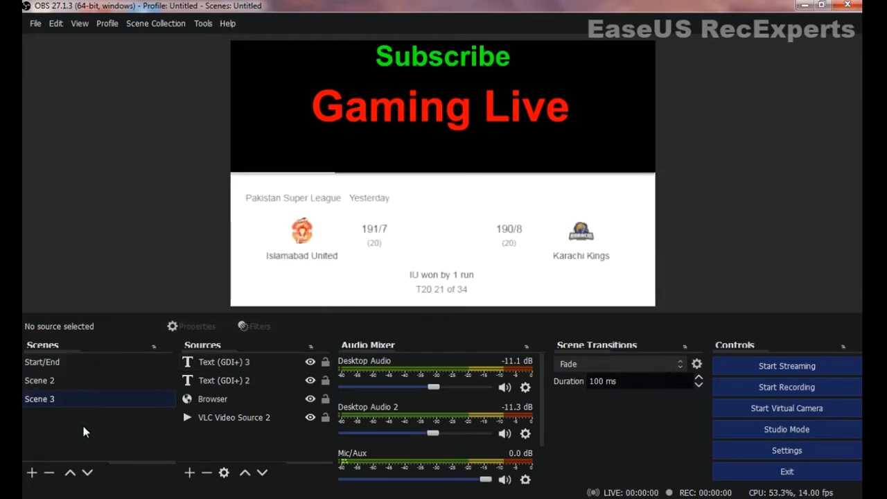
key(Up)
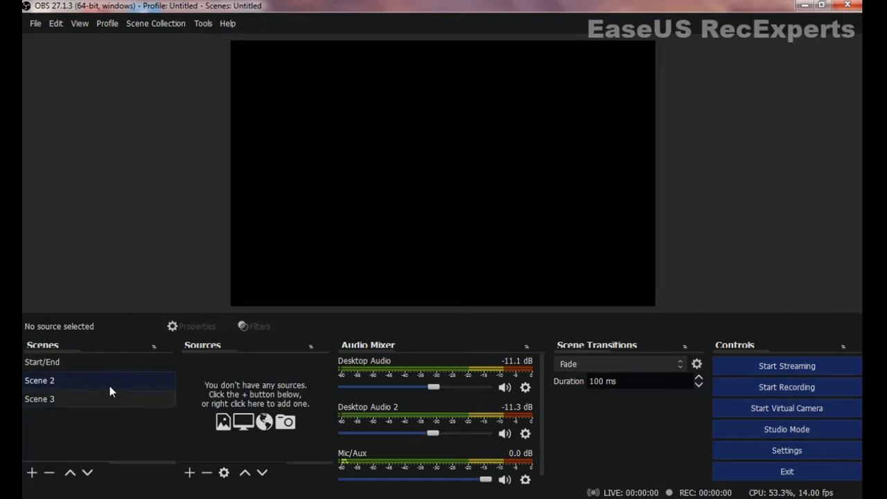
right_click(124, 367)
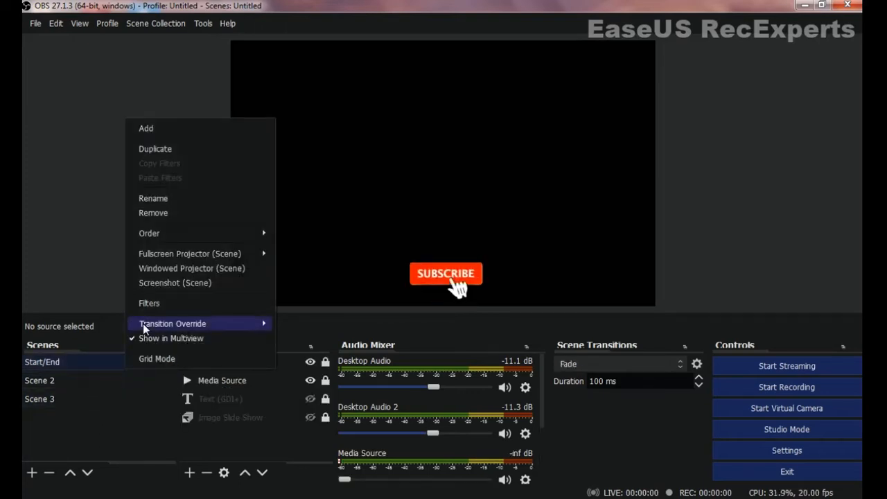
click(230, 213)
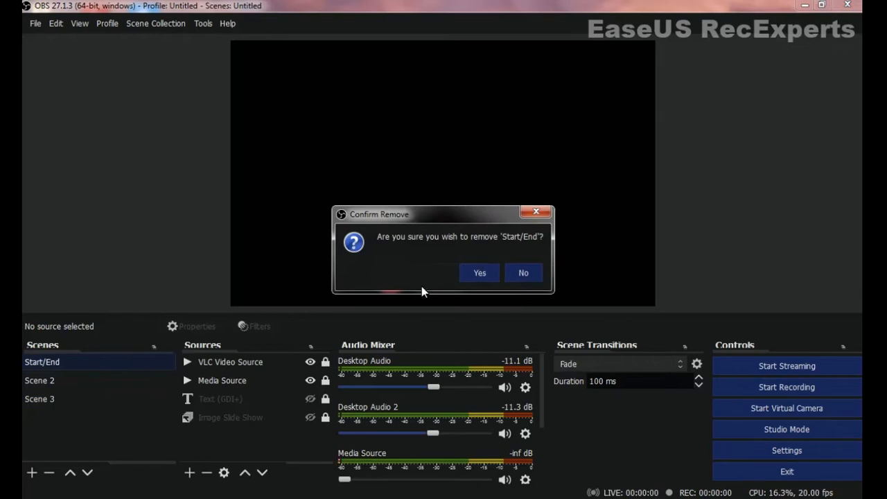
click(471, 276)
click(91, 379)
click(97, 366)
key(Delete)
key(Return)
key(Delete)
key(Return)
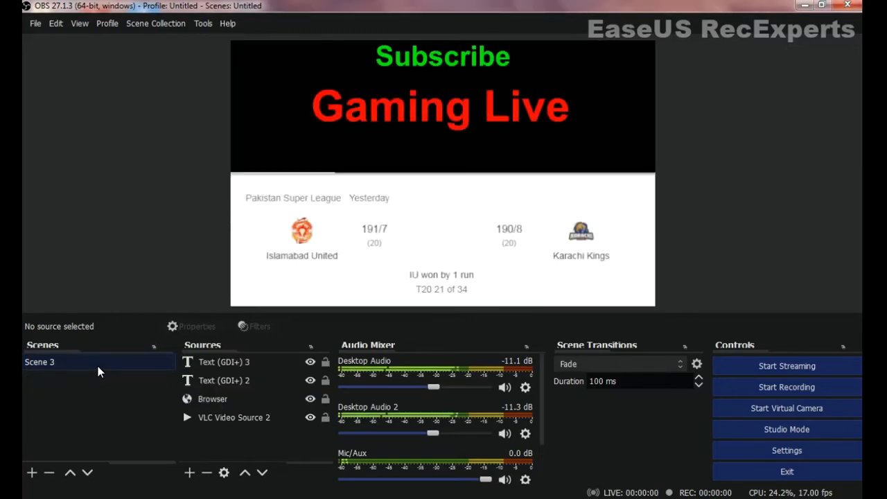
Add a new scene named Scene 2 and remove the old Scene 3
key(Delete)
key(Return)
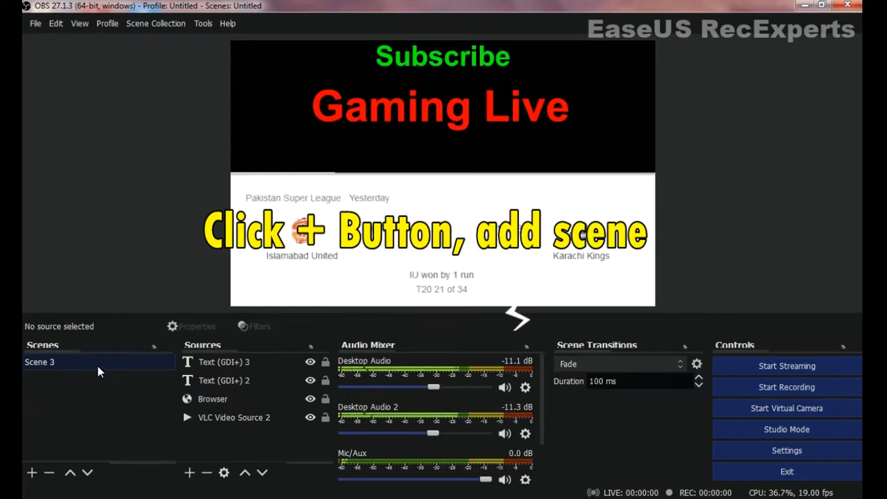
click(31, 472)
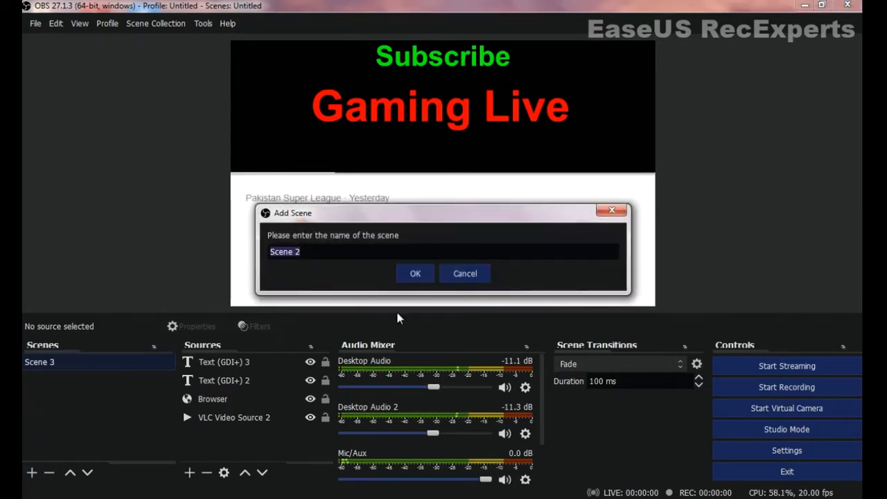
click(415, 273)
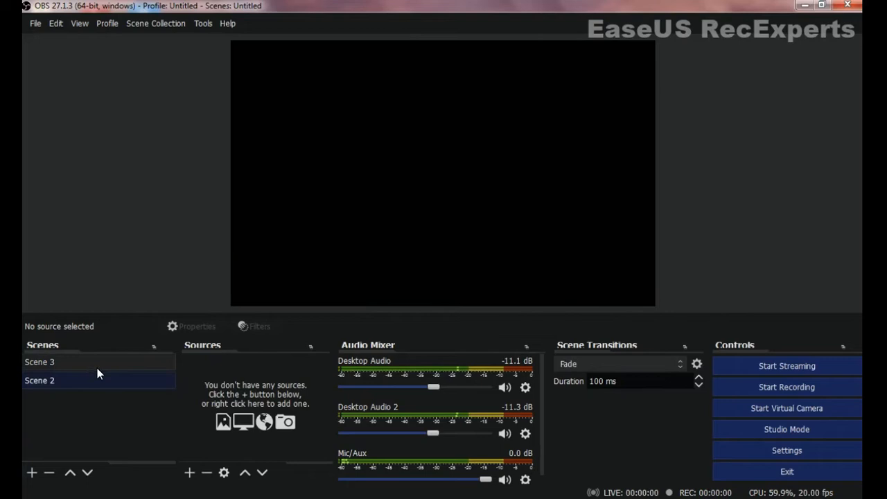
click(97, 368)
key(Delete)
key(Return)
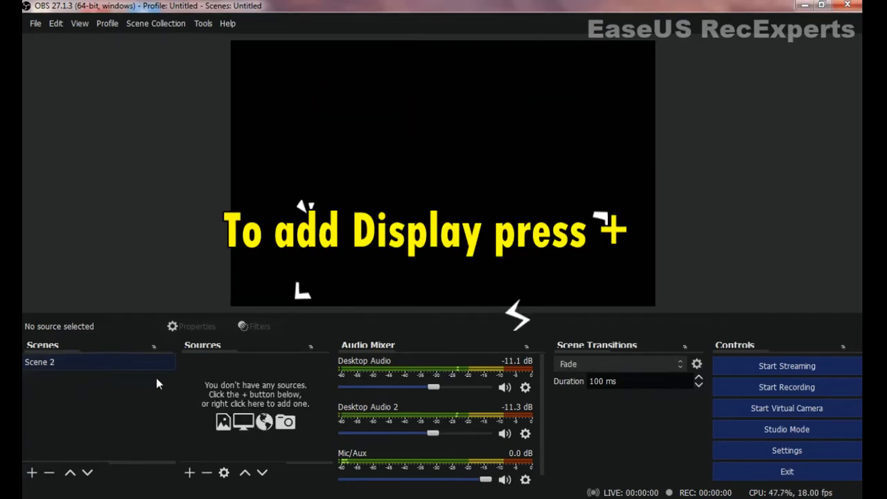
Add a new Display Capture source for Display 1 with cursor capture enabled, then deselect it
click(187, 474)
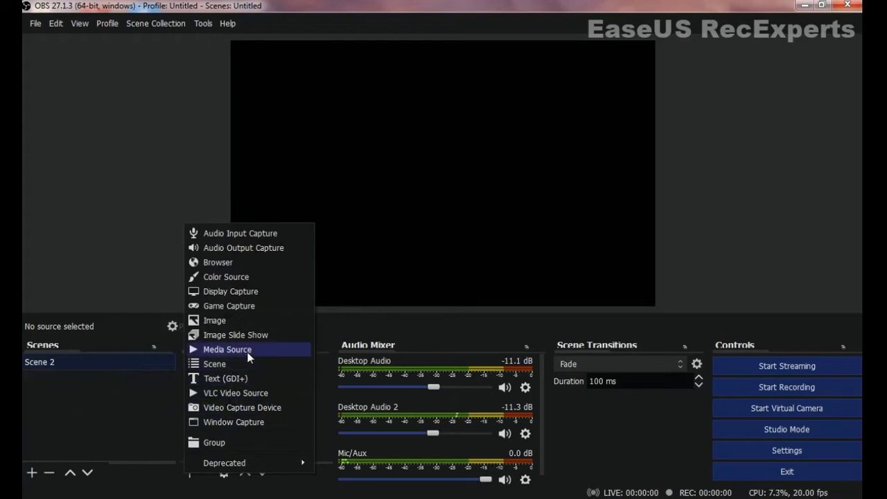
click(263, 298)
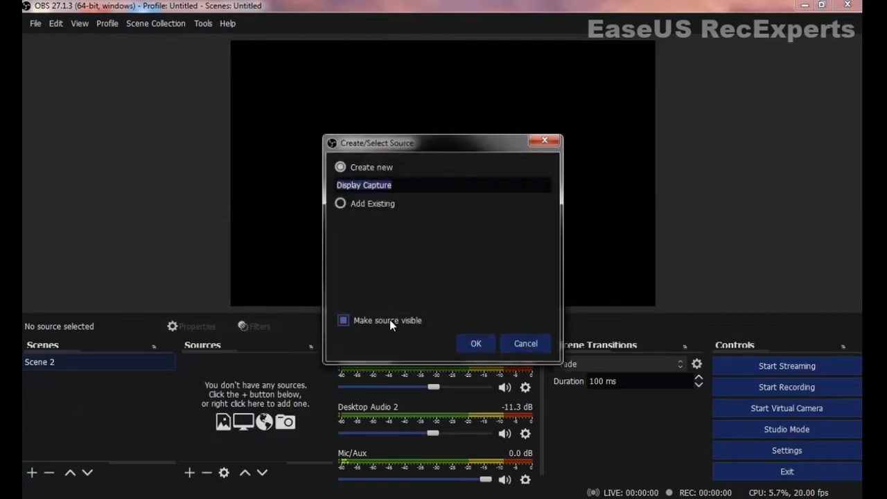
click(475, 342)
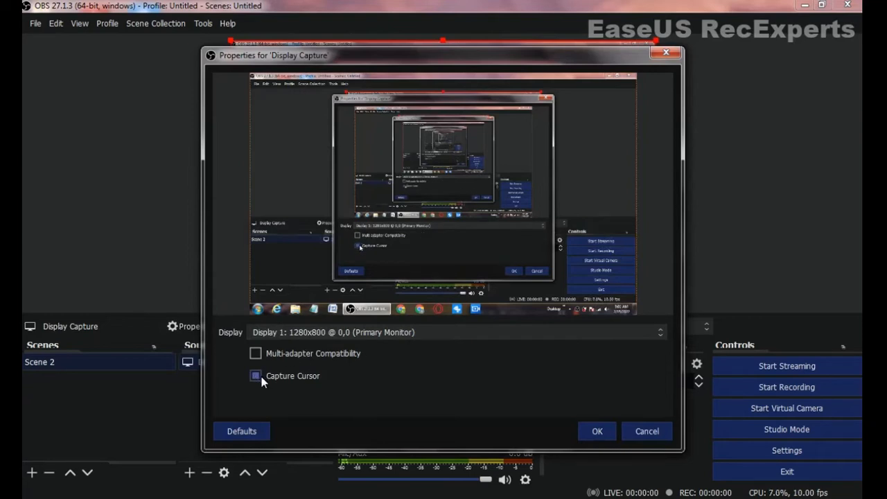
click(596, 424)
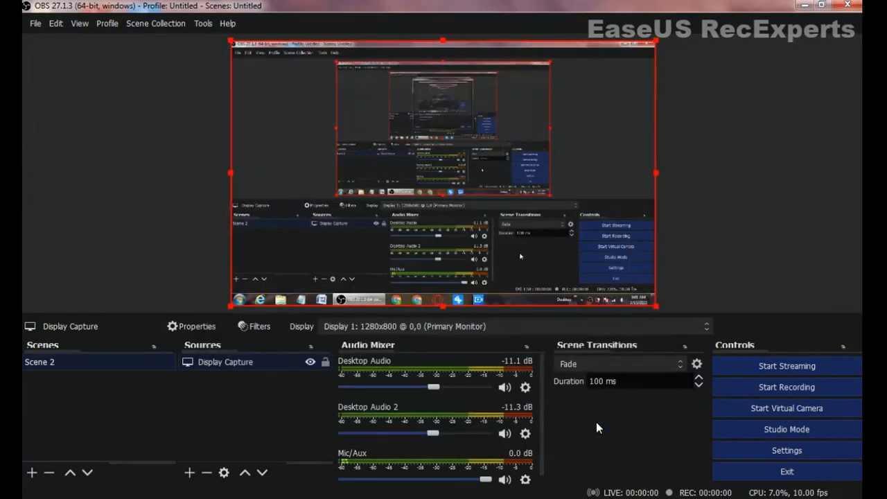
click(721, 158)
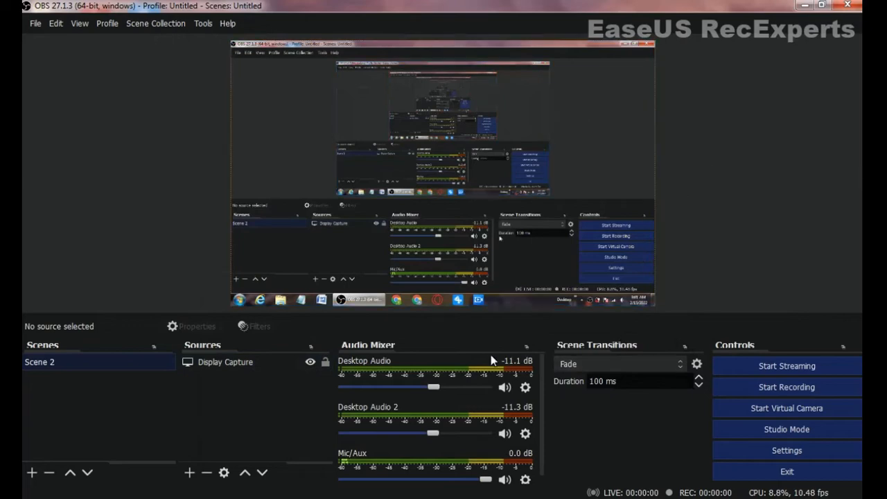
Minimize OBS and refresh the desktop to check the display capture
click(804, 5)
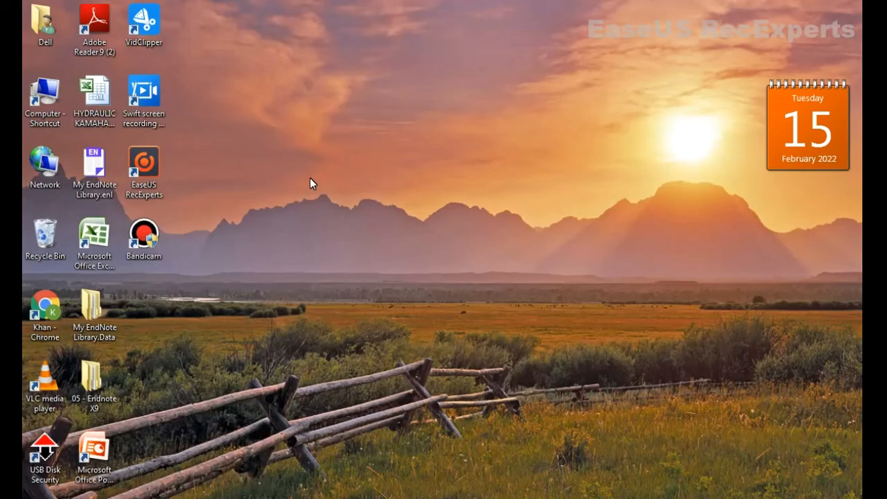
right_click(310, 177)
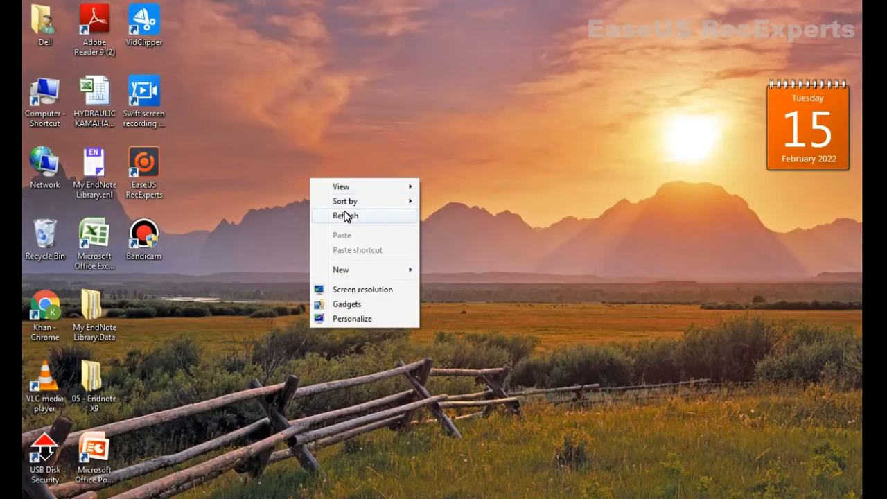
click(345, 212)
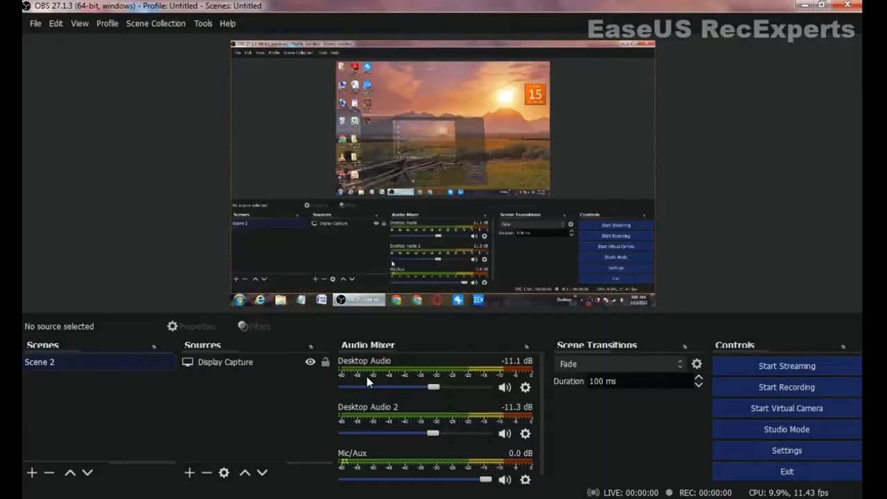
Add a new Audio Output Capture source using the Default device for the display sound
click(189, 472)
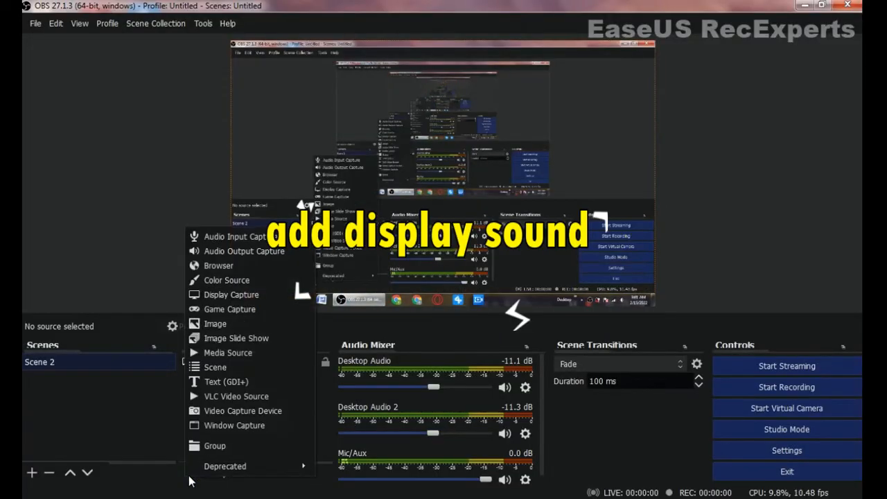
click(264, 254)
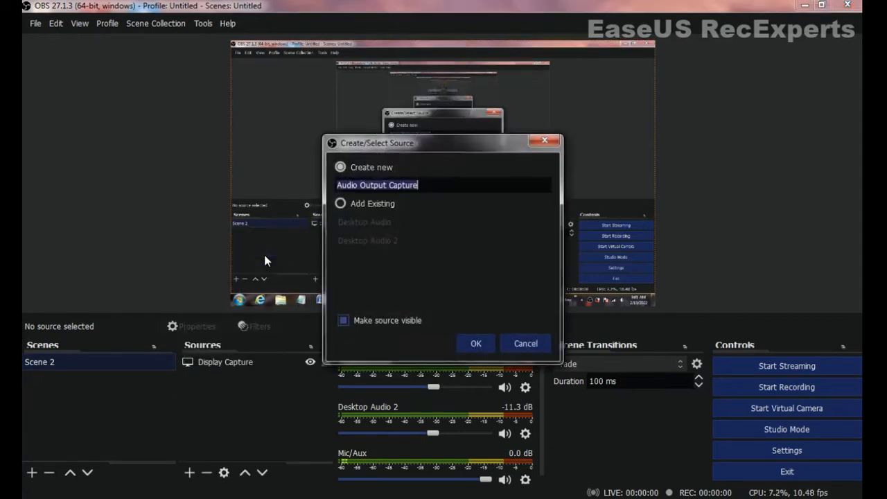
click(473, 343)
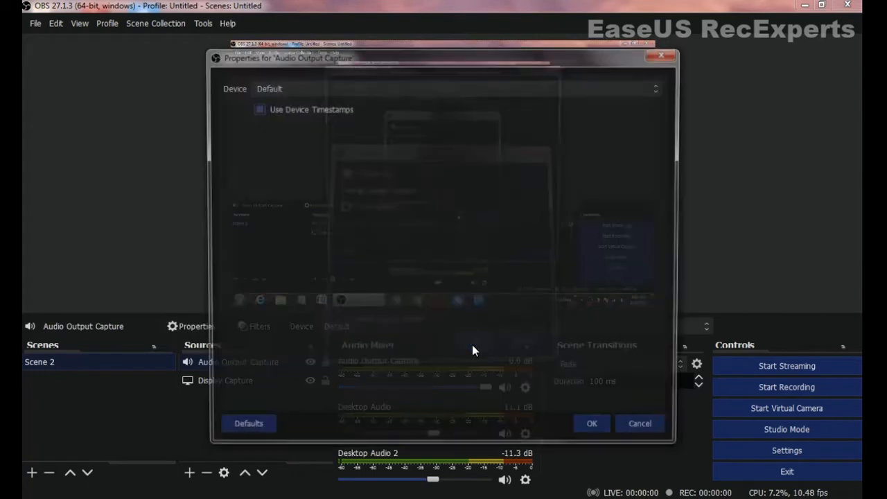
click(586, 434)
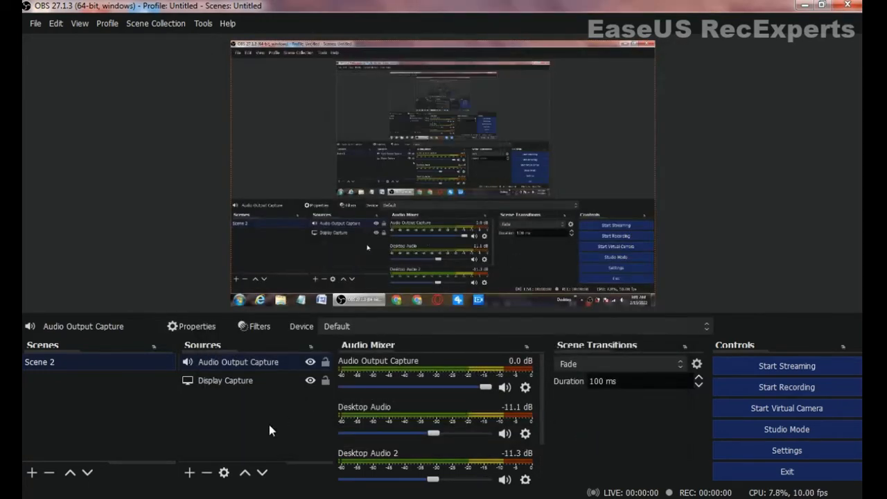
Set the mixer volumes to -7.3 dB for Audio Output Capture, -8.8 dB for Desktop Audio and about -9 dB for Desktop Audio 2
scroll(457, 409, down, 2)
scroll(456, 409, up, 2)
drag(471, 386, 446, 393)
click(435, 437)
drag(435, 438, 440, 436)
drag(431, 479, 439, 484)
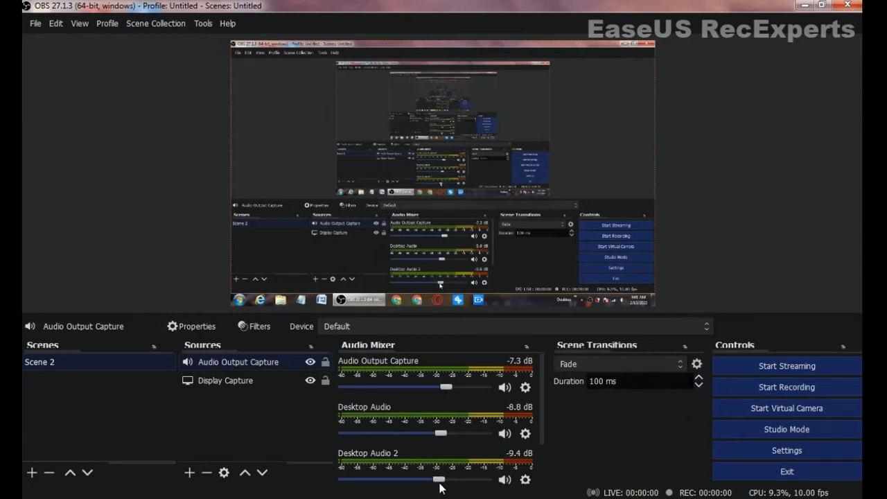
Add a new Audio Input Capture source with Microphone (High Definition Audio Device) as its device
click(190, 473)
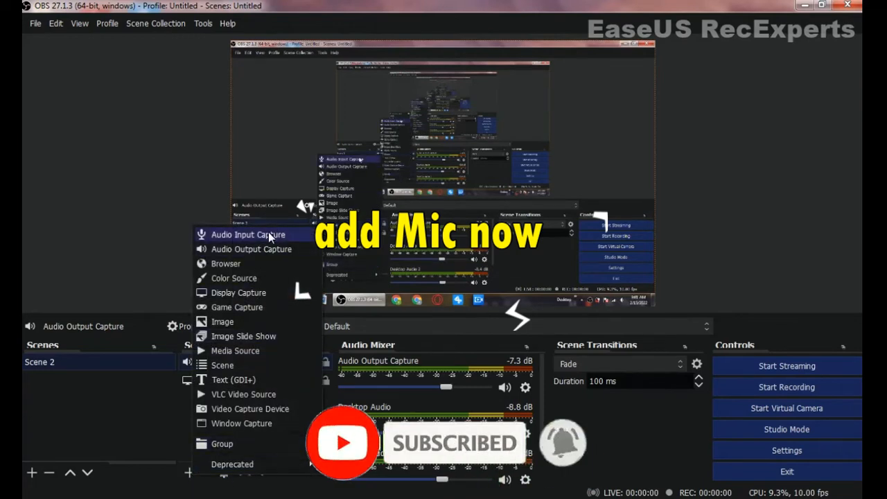
click(201, 237)
click(472, 349)
click(607, 87)
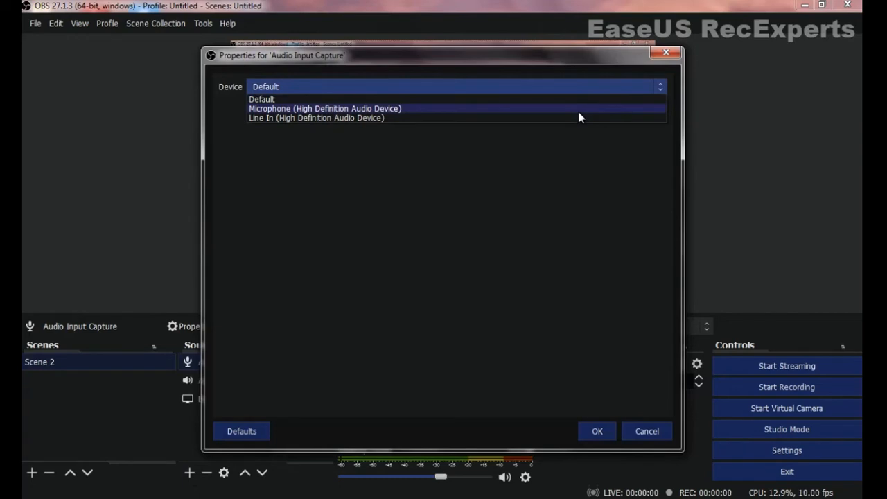
click(575, 118)
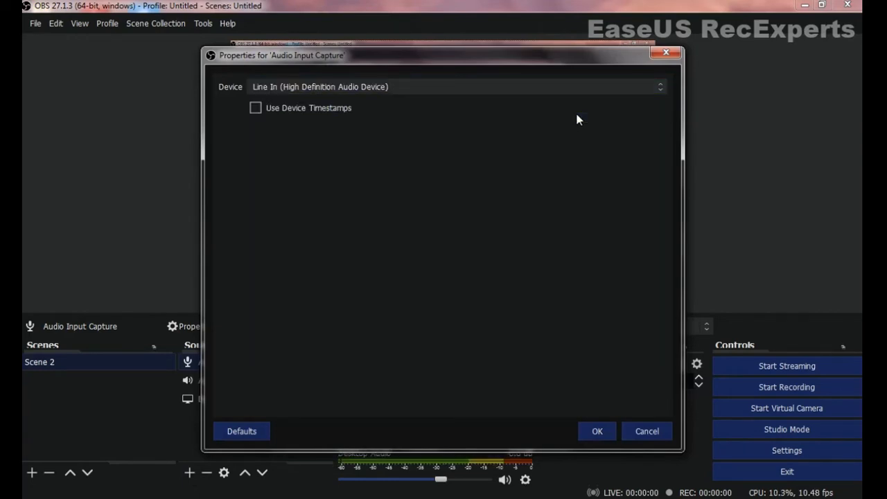
click(603, 92)
click(586, 108)
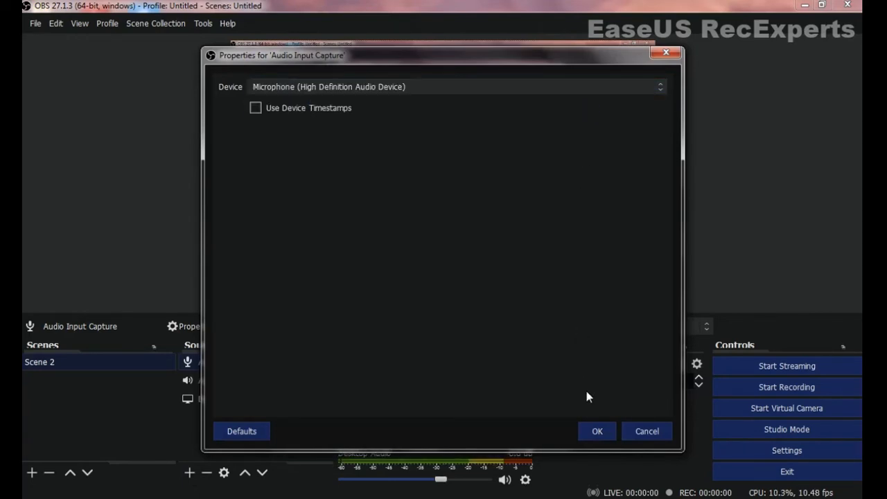
click(596, 431)
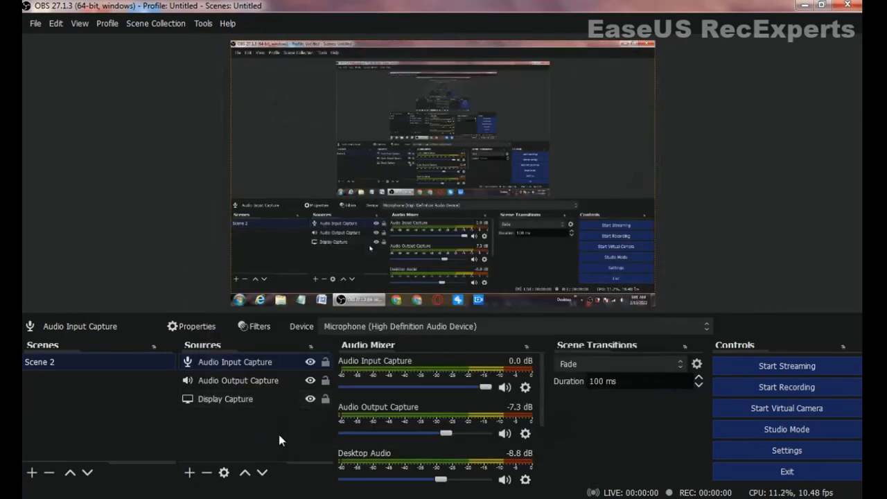
click(287, 427)
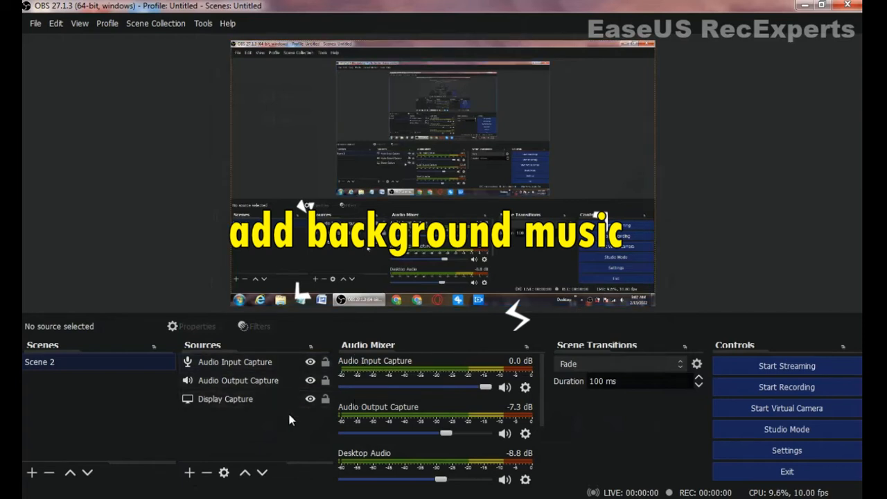
Create a new VLC Video Source in the scene for background music
click(189, 472)
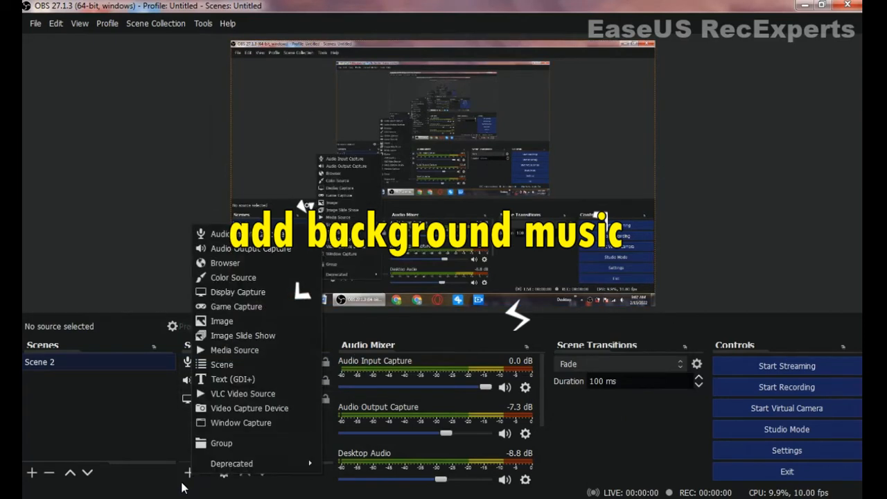
click(244, 390)
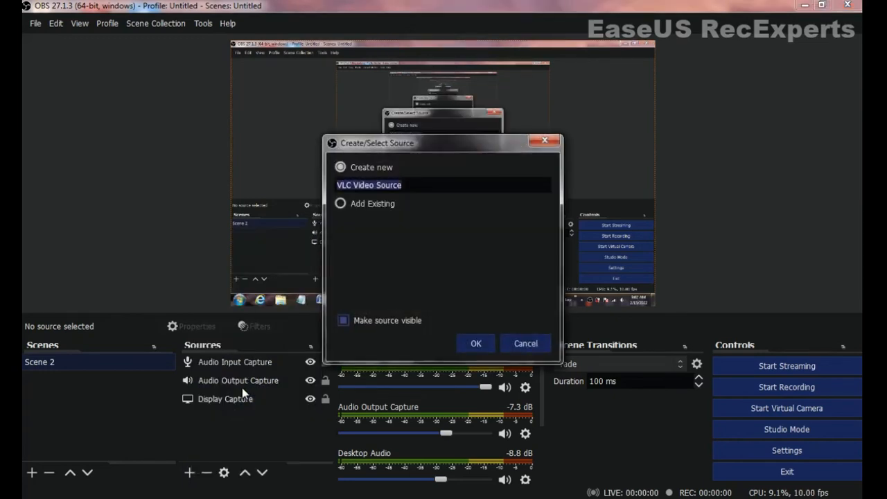
click(475, 343)
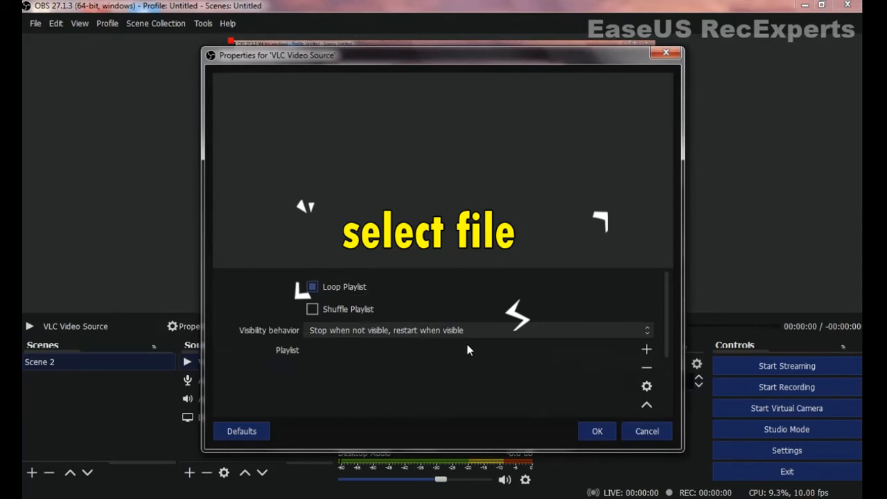
Begin adding media files to the VLC source's playlist and browse to the YouTube channel folder on Local Disk (D:)
scroll(467, 350, down, 3)
scroll(467, 350, up, 2)
scroll(467, 350, up, 2)
click(646, 348)
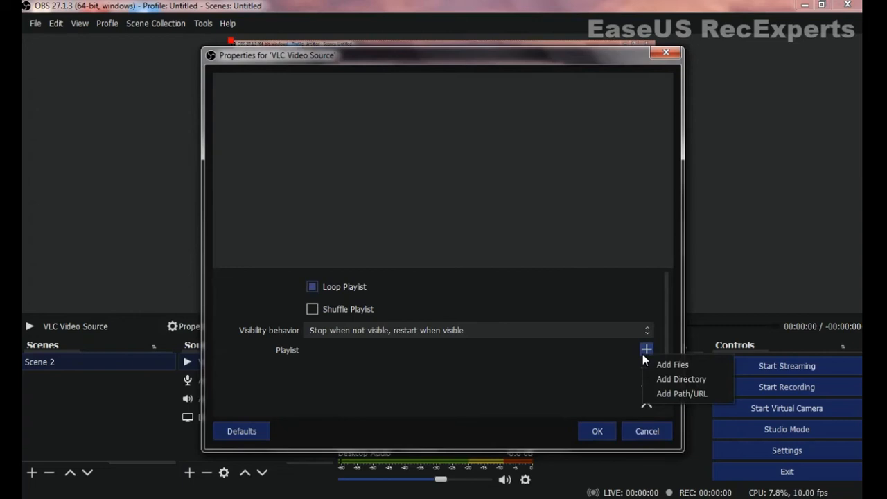
click(671, 365)
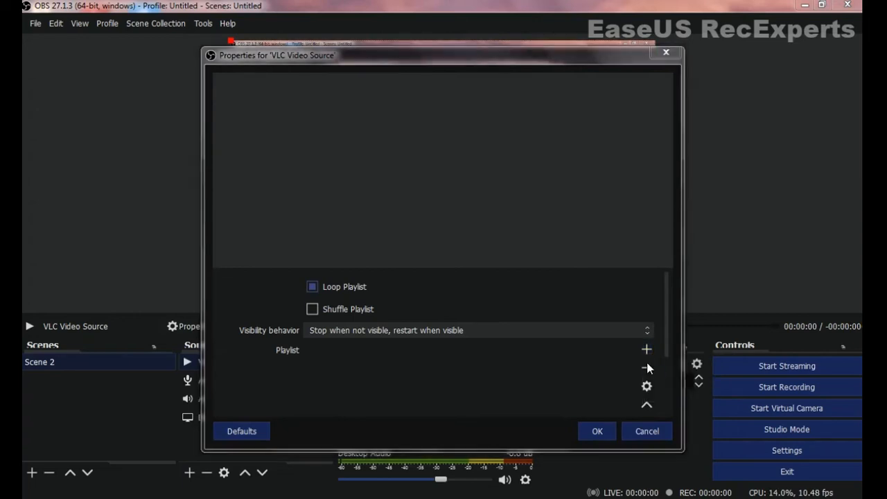
drag(138, 199, 121, 253)
click(121, 223)
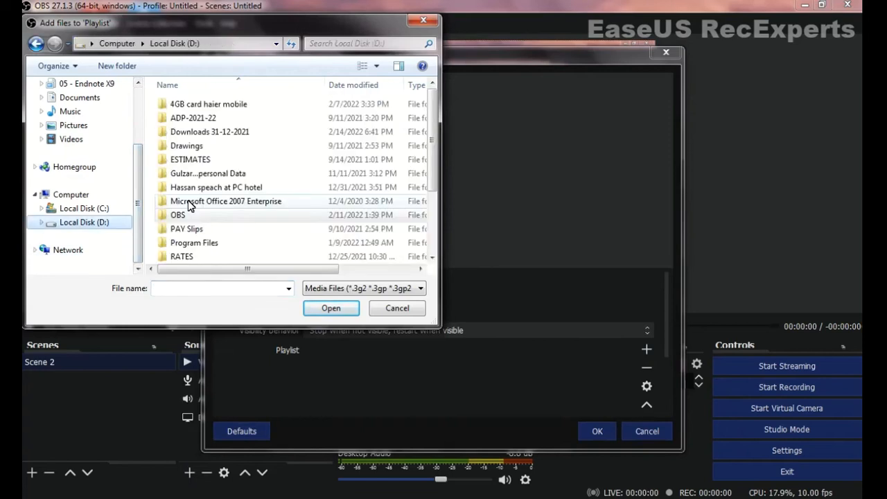
click(188, 202)
scroll(188, 204, down, 2)
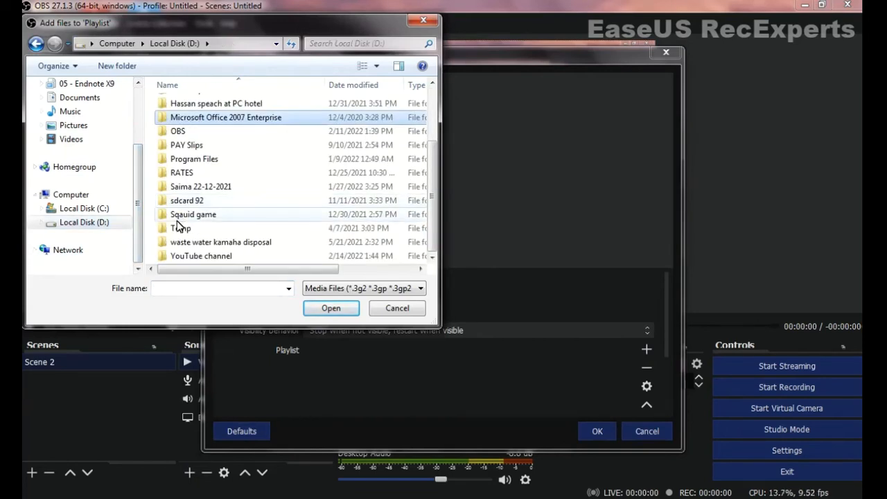
double_click(189, 256)
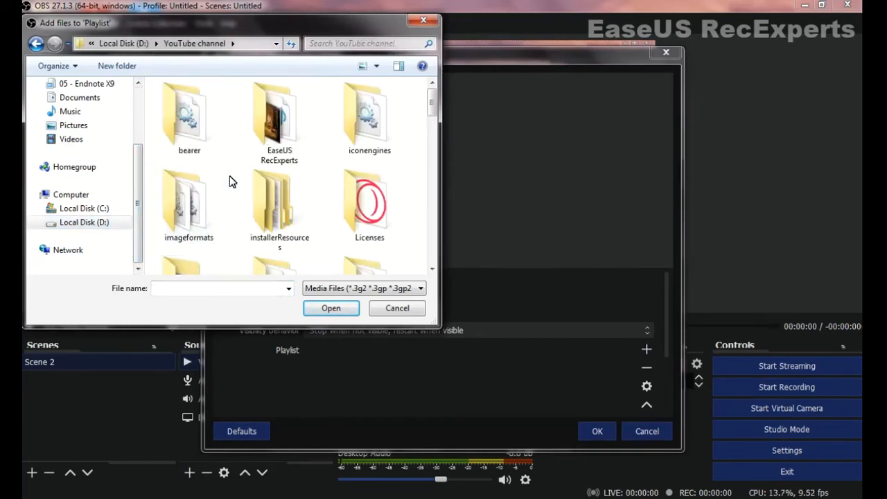
Add the "Johnning - WHAT THE HELL [NCS Release]" track from the Televzr Downloads folder to the playlist and accept the source properties
scroll(233, 179, down, 2)
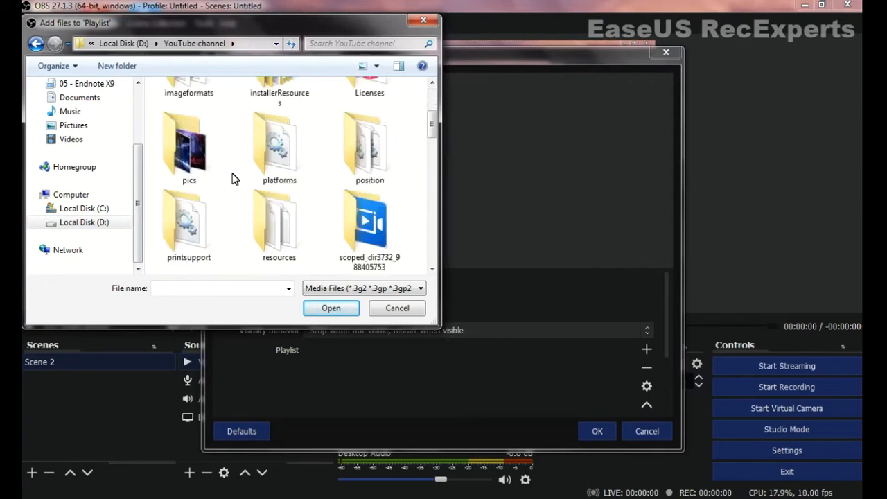
scroll(234, 177, down, 3)
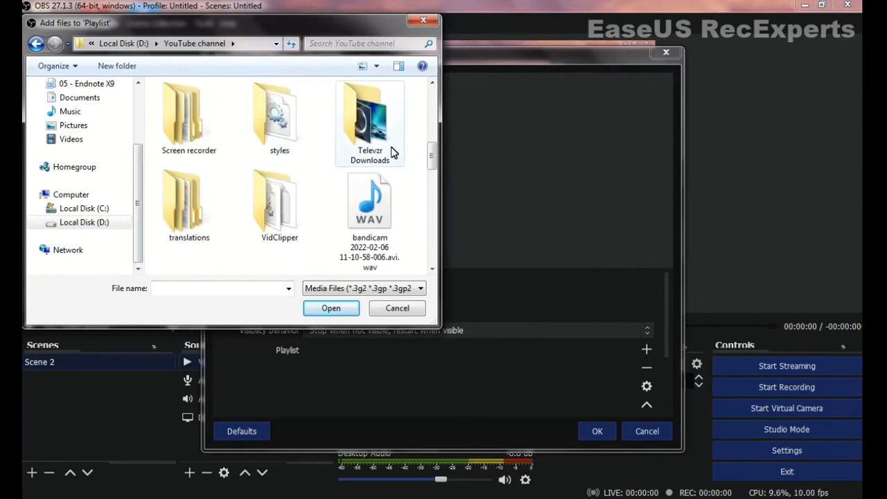
double_click(390, 149)
double_click(316, 158)
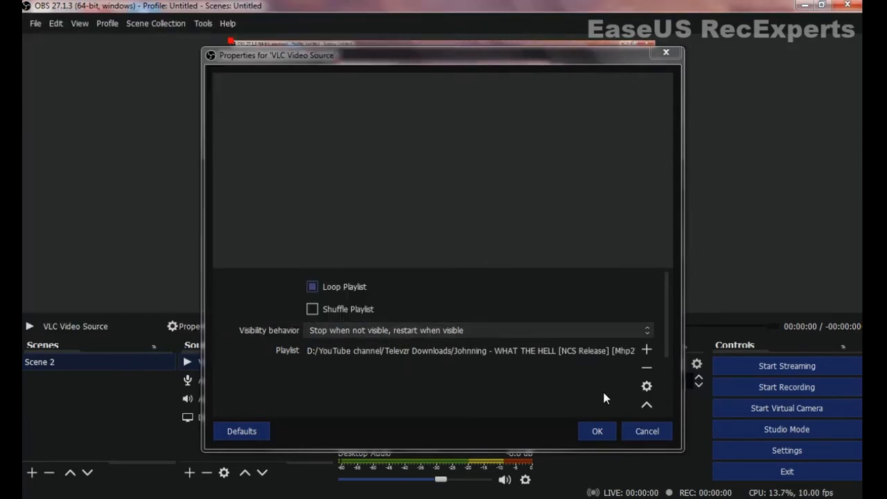
click(590, 431)
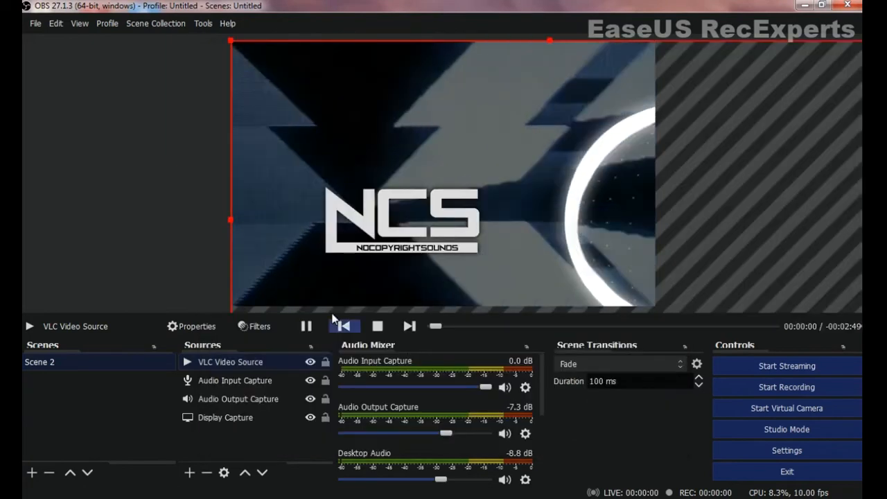
Take the VLC video picture out of the visible canvas and lower the VLC Video Source volume to -6.4 dB
drag(234, 220, 751, 105)
click(736, 262)
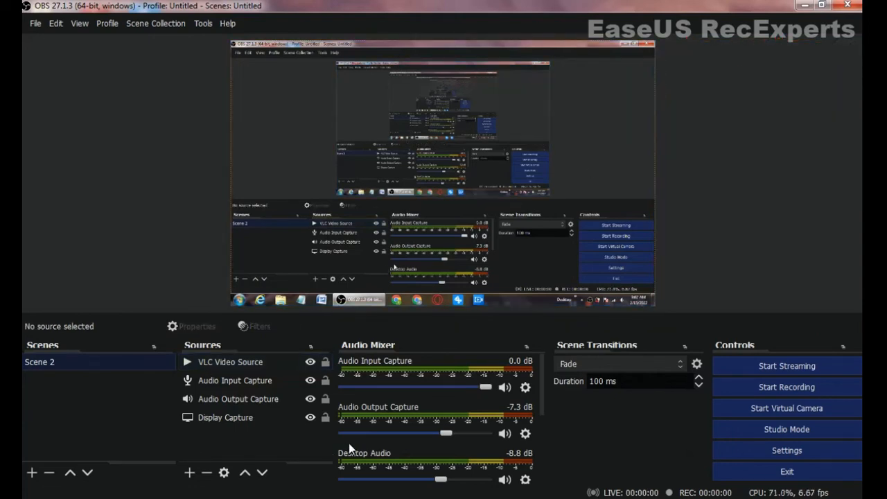
scroll(354, 443, down, 4)
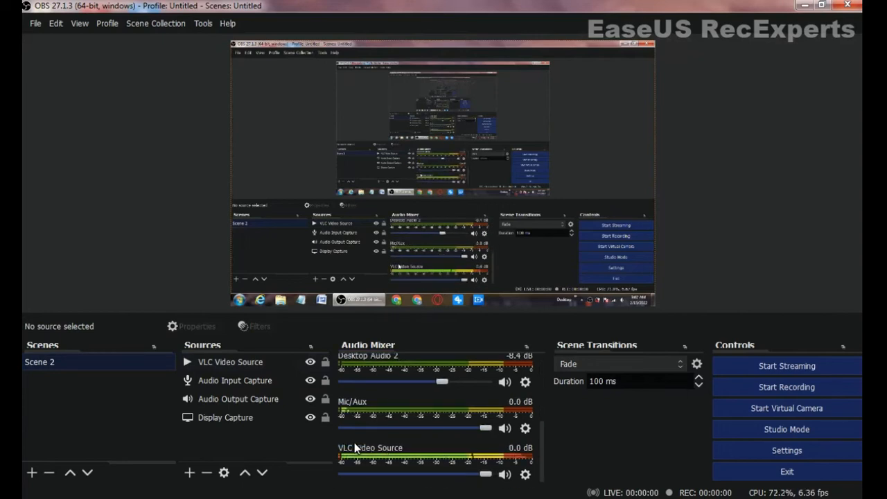
drag(485, 474, 449, 474)
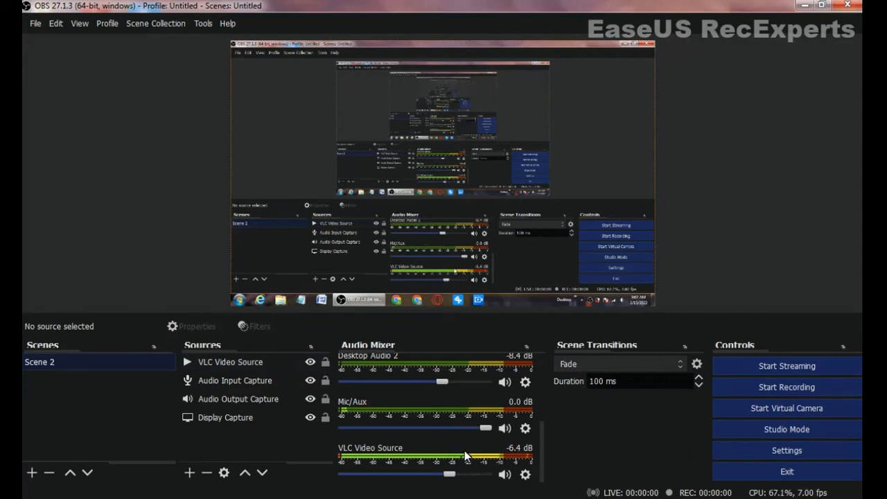
scroll(464, 451, up, 5)
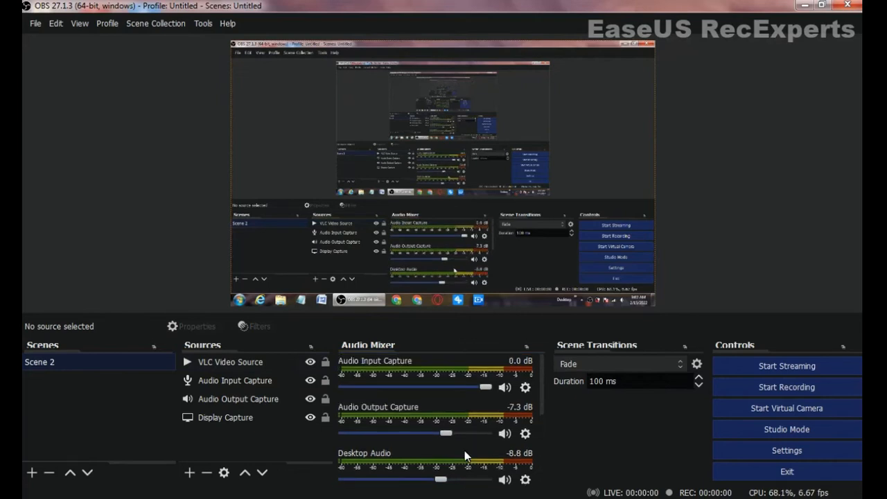
scroll(465, 451, down, 5)
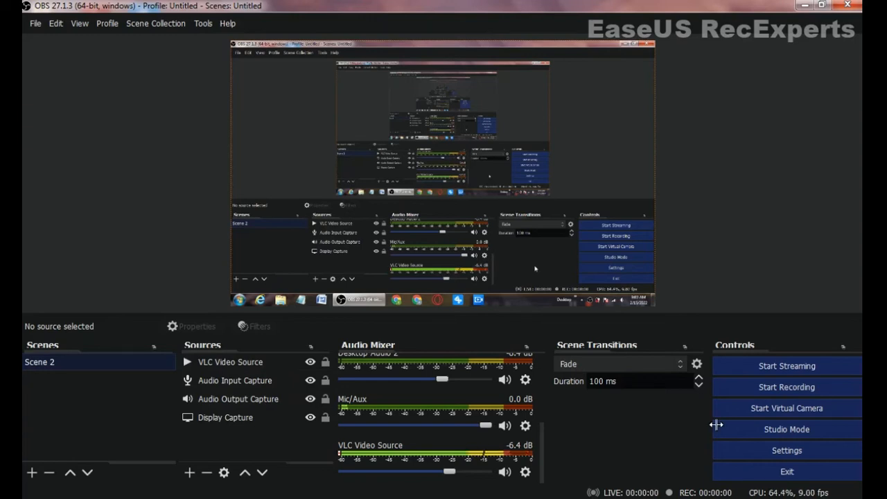
Start the recording, then minimize OBS and refresh the desktop
click(772, 385)
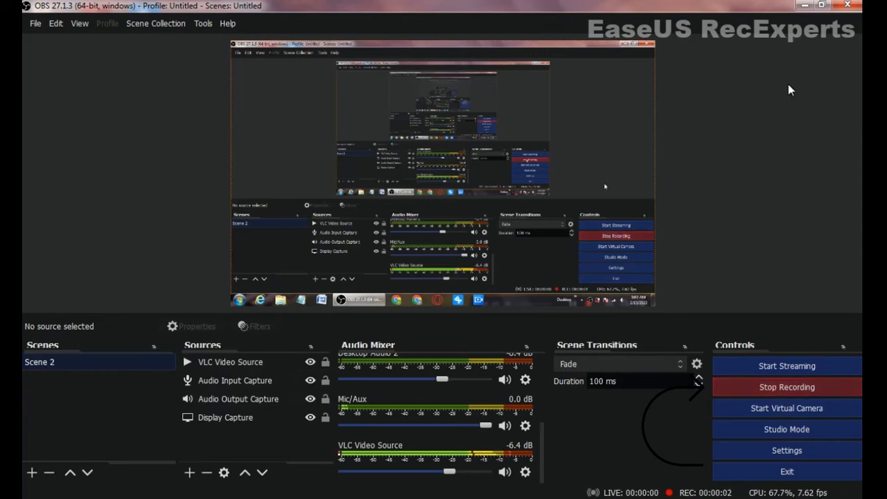
click(806, 6)
right_click(424, 173)
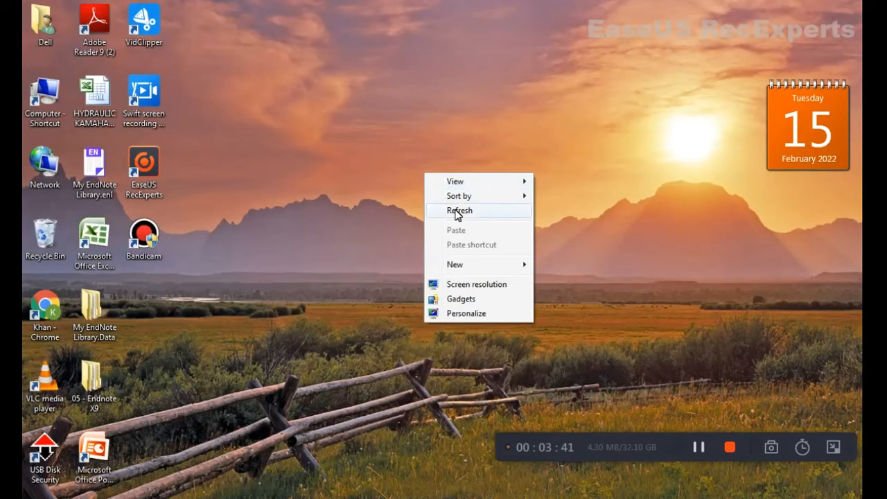
click(457, 212)
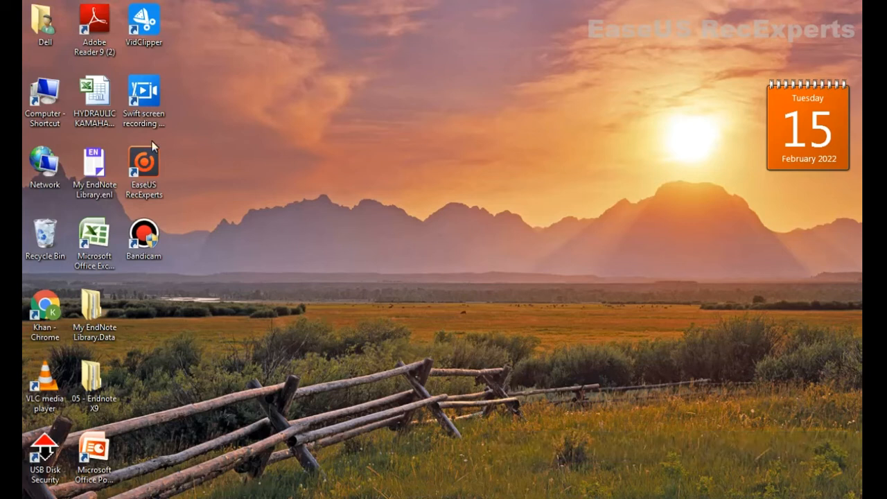
Open Computer in a maximized window and look through the YouTube channel folder on Local Disk (D:)
click(46, 88)
double_click(47, 88)
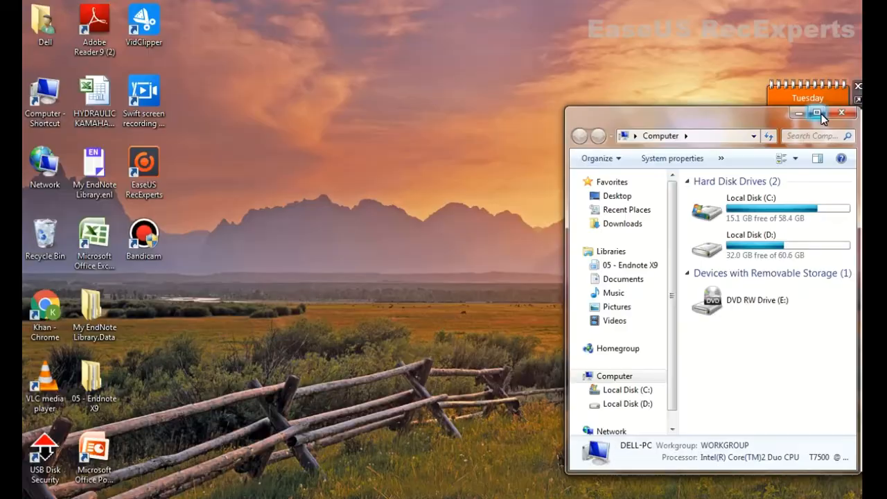
click(819, 113)
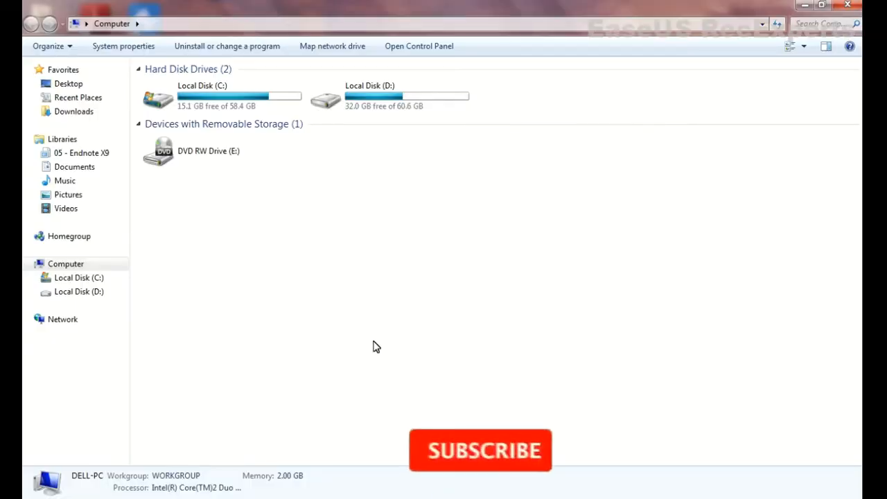
click(382, 88)
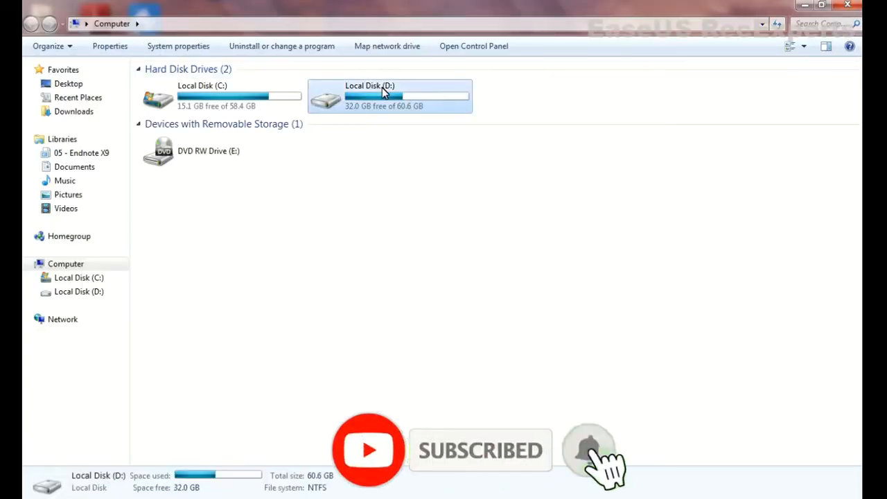
double_click(382, 88)
double_click(212, 321)
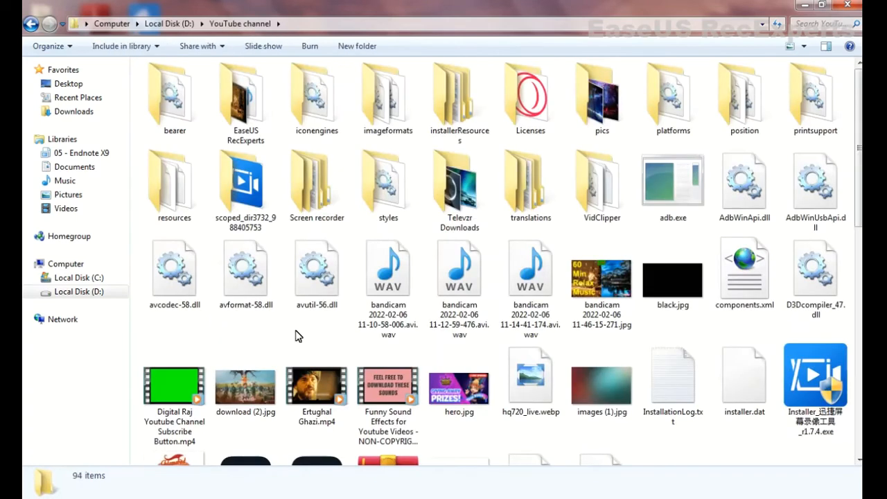
scroll(295, 337, down, 10)
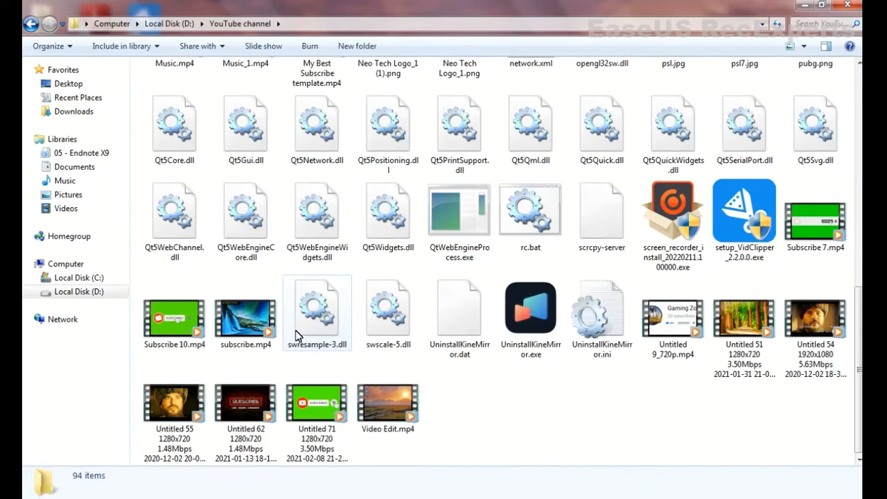
scroll(295, 336, up, 10)
scroll(295, 336, down, 5)
scroll(295, 336, up, 5)
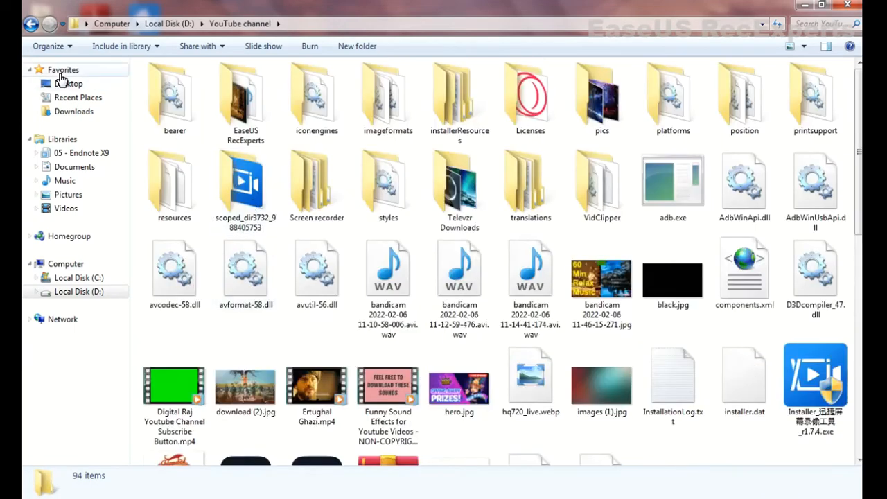
Browse the Downloads folder, view the WhatsApp image from 2022-02-14 at 7.02.56 PM, and close the viewer and folder windows
click(67, 111)
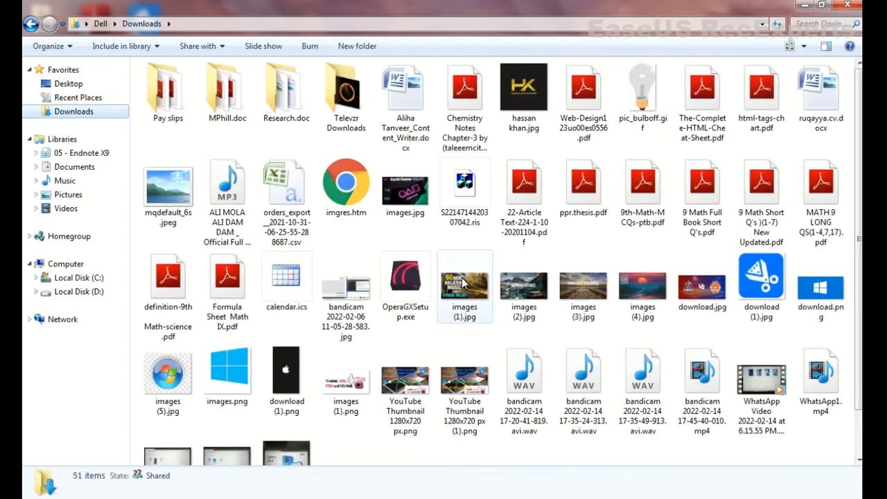
click(497, 319)
scroll(497, 319, down, 1)
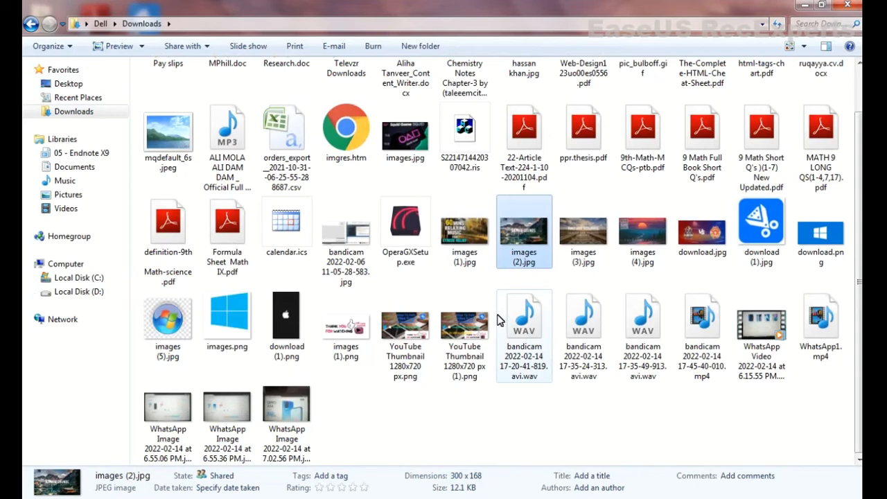
scroll(499, 320, up, 1)
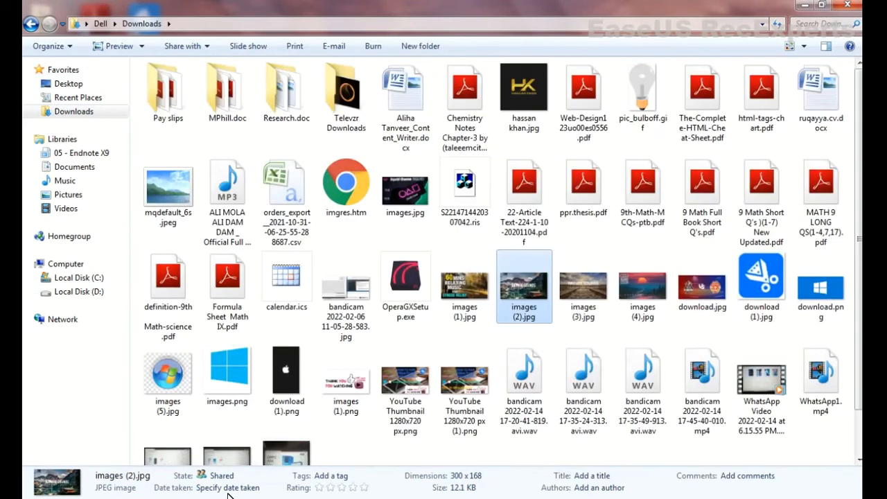
click(285, 458)
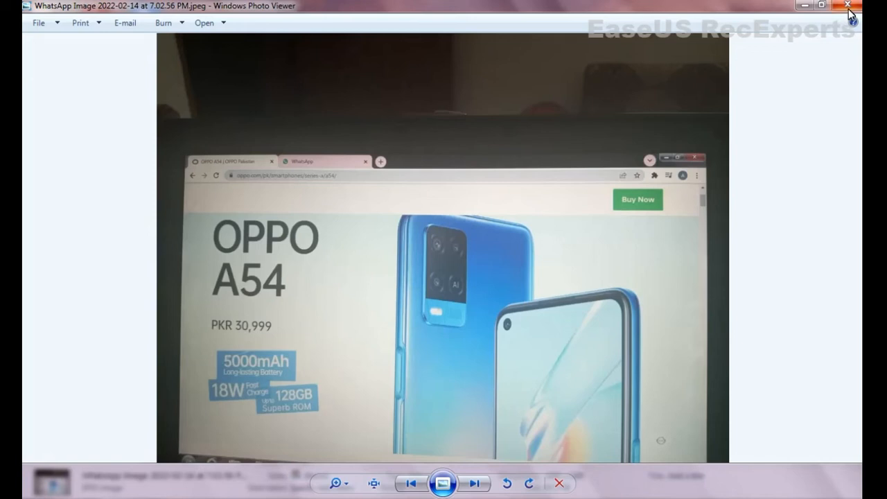
click(847, 5)
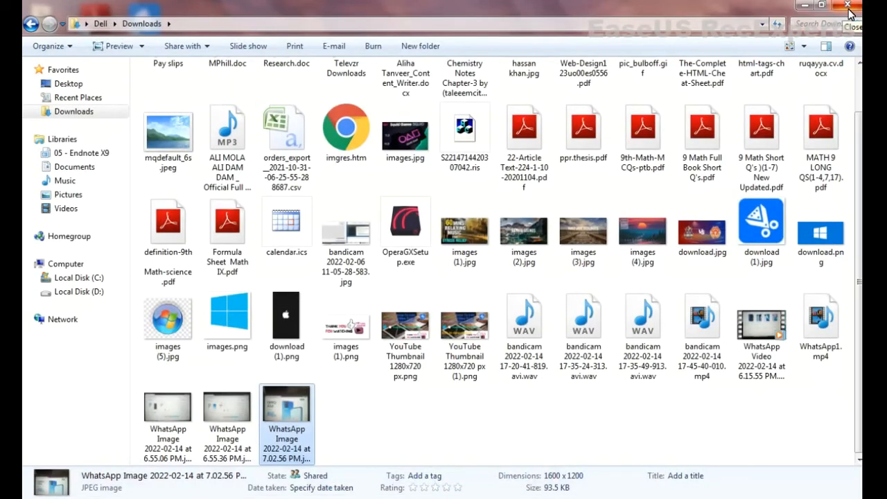
click(848, 9)
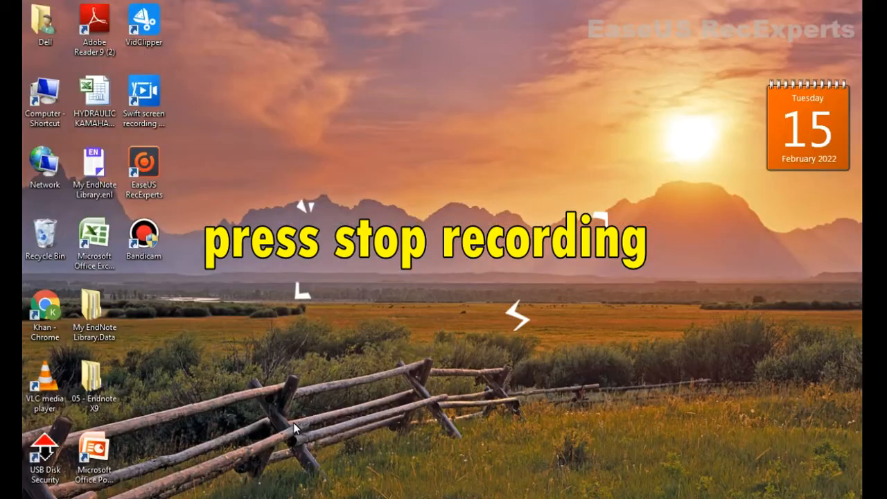
Return to OBS, stop the recording and close the program
click(277, 498)
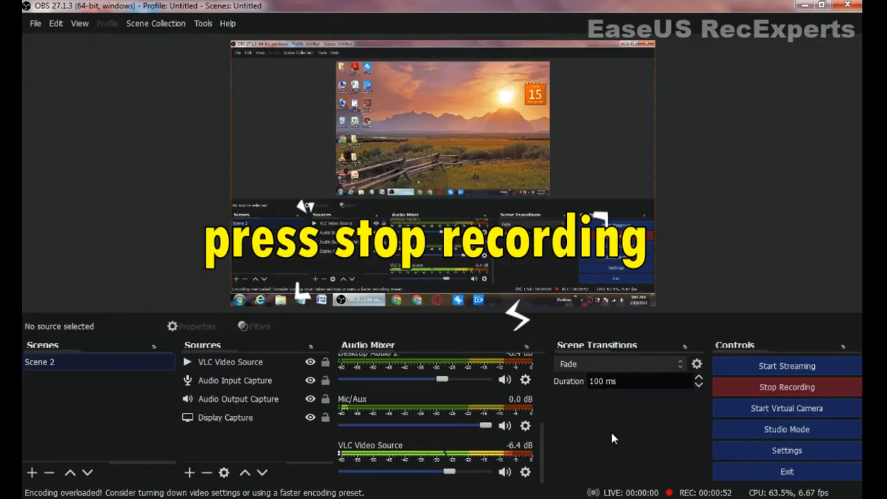
click(721, 386)
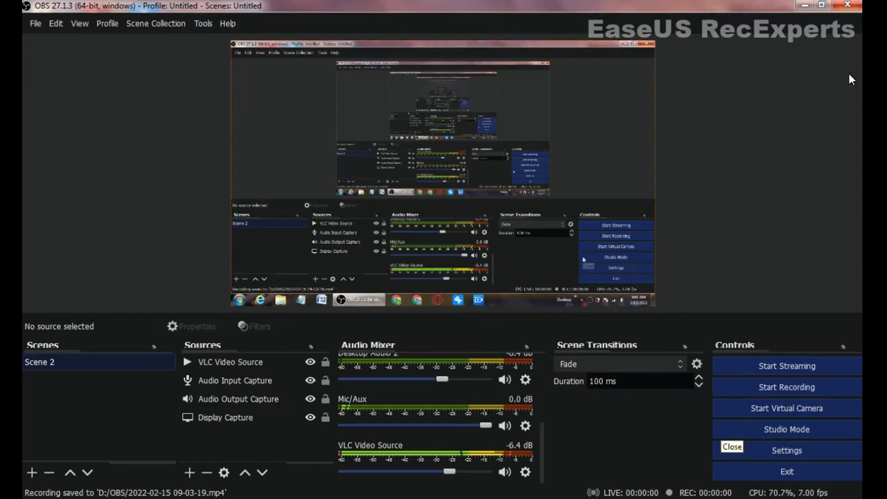
click(847, 5)
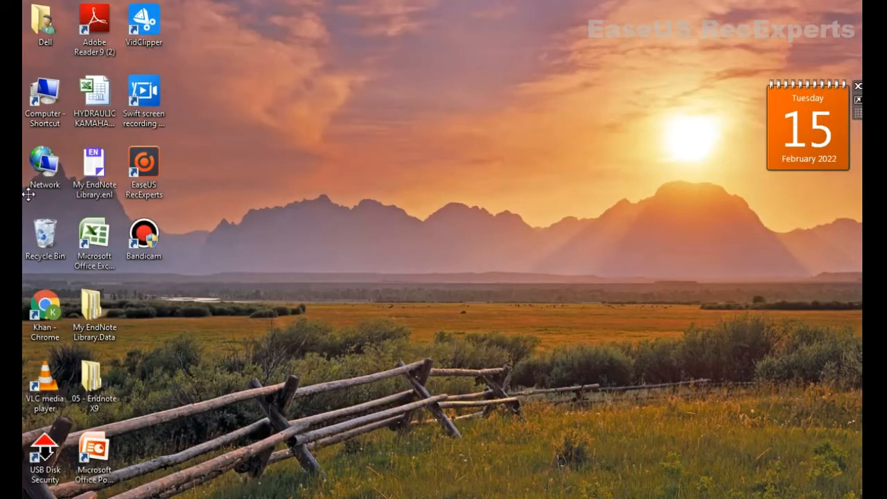
Open the OBS folder on Local Disk (D:) to find the recorded video
double_click(56, 91)
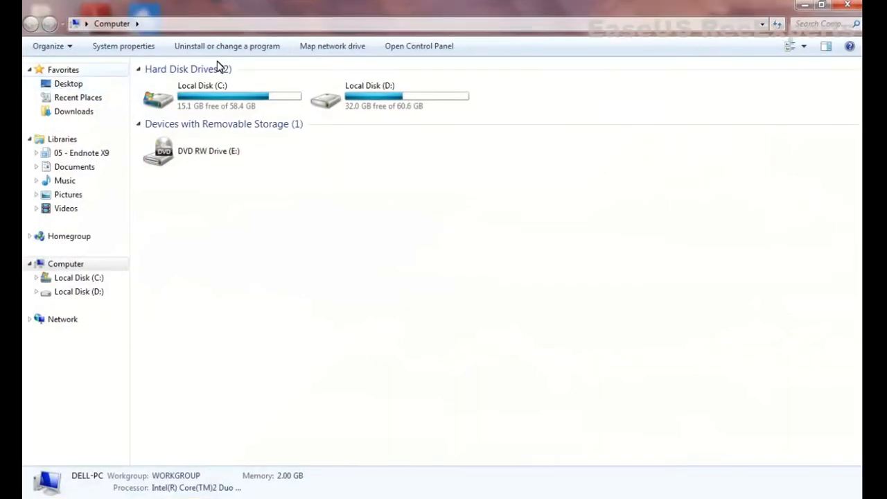
double_click(408, 102)
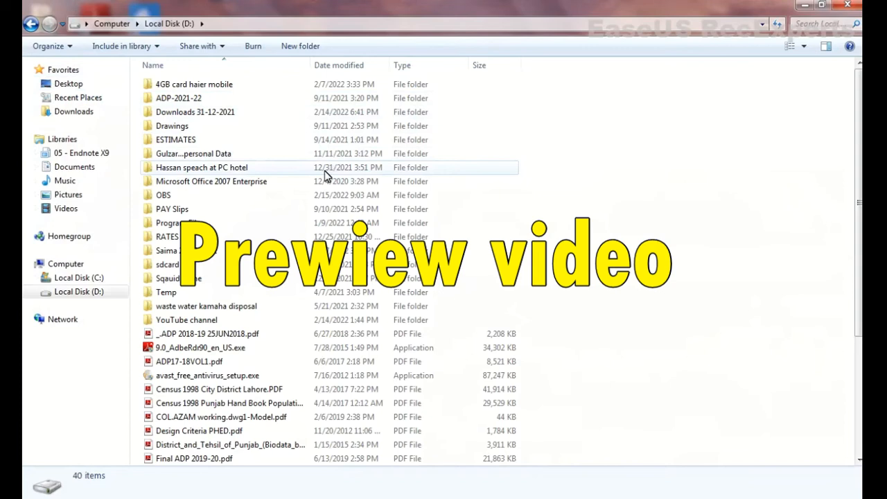
double_click(303, 197)
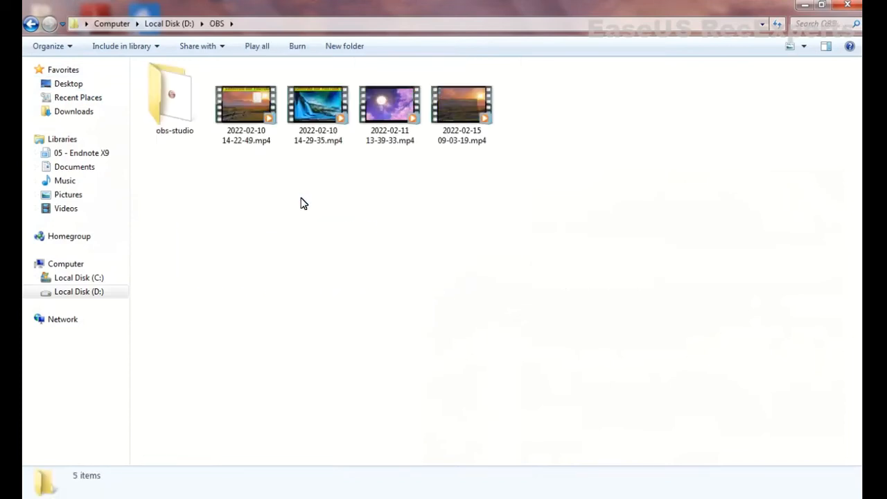
click(461, 135)
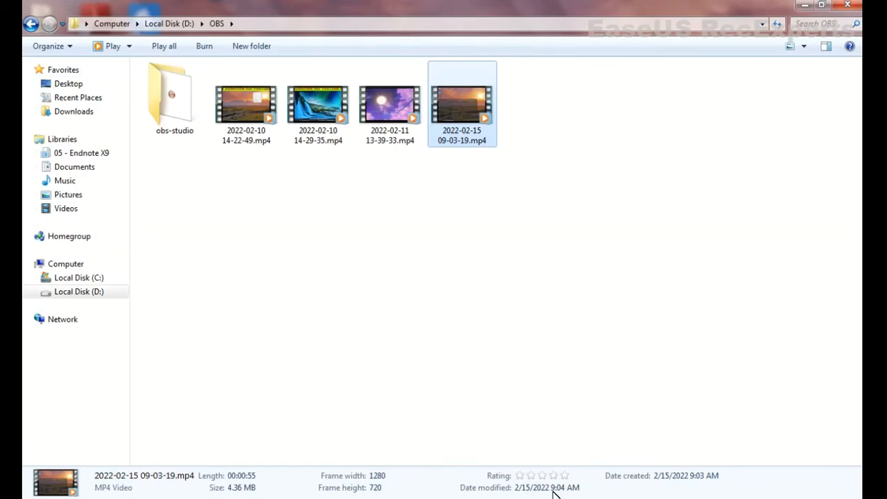
double_click(454, 131)
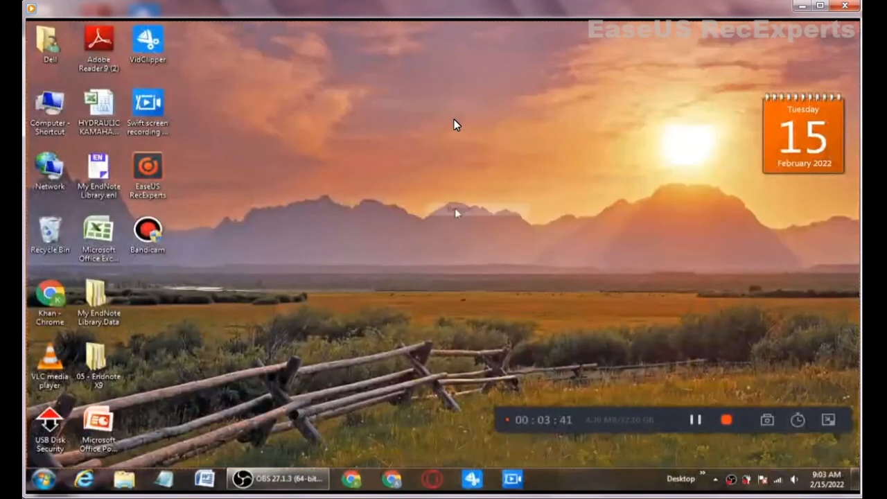
mouse_move(446, 220)
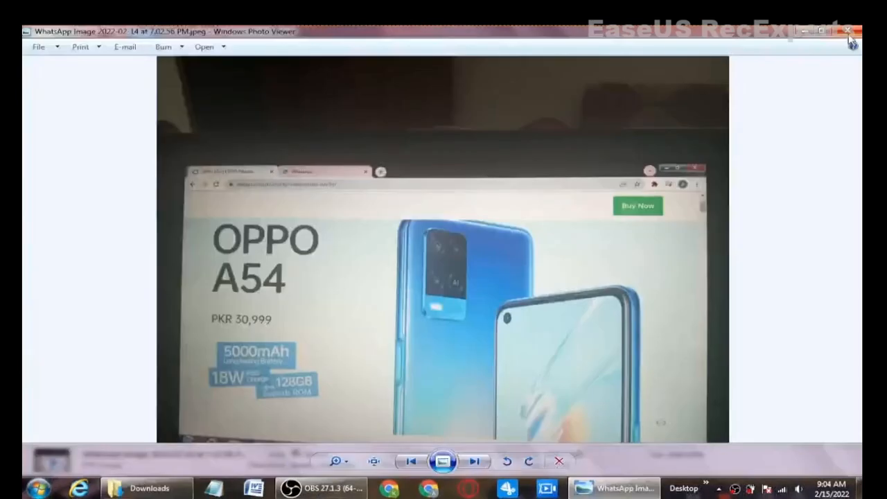
click(849, 33)
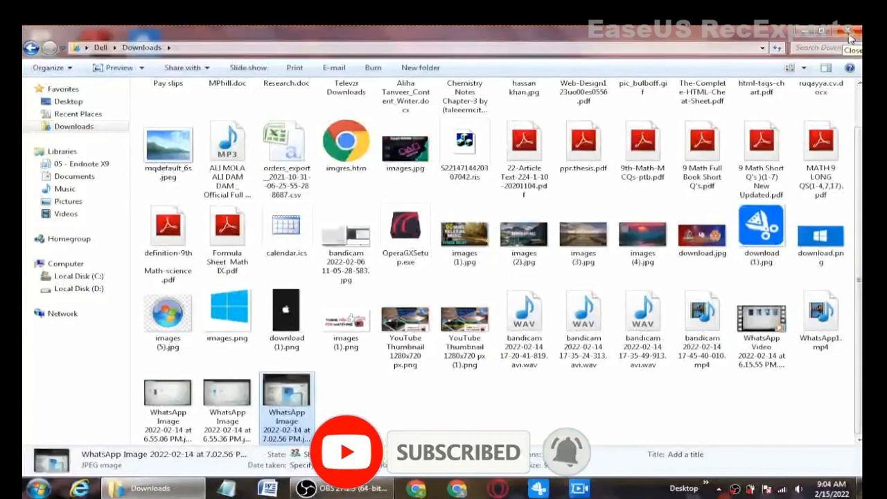
click(849, 33)
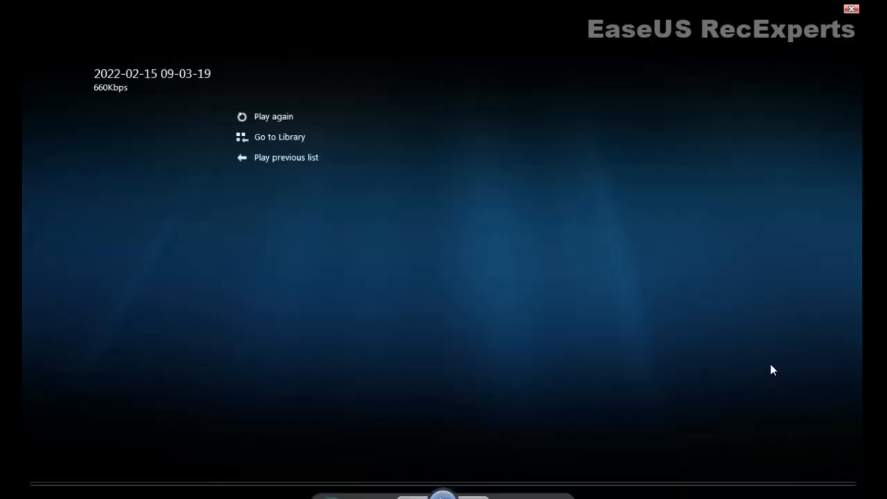
click(855, 8)
click(856, 8)
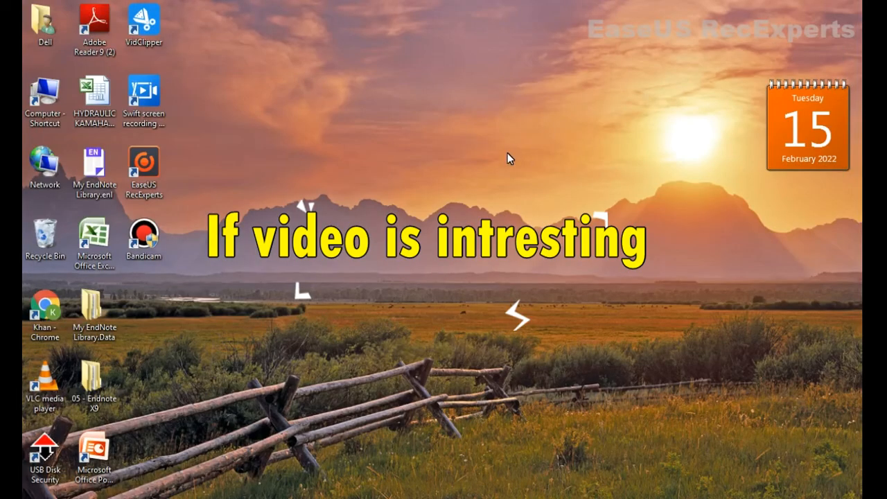
right_click(507, 158)
click(540, 195)
right_click(294, 140)
click(330, 179)
right_click(326, 142)
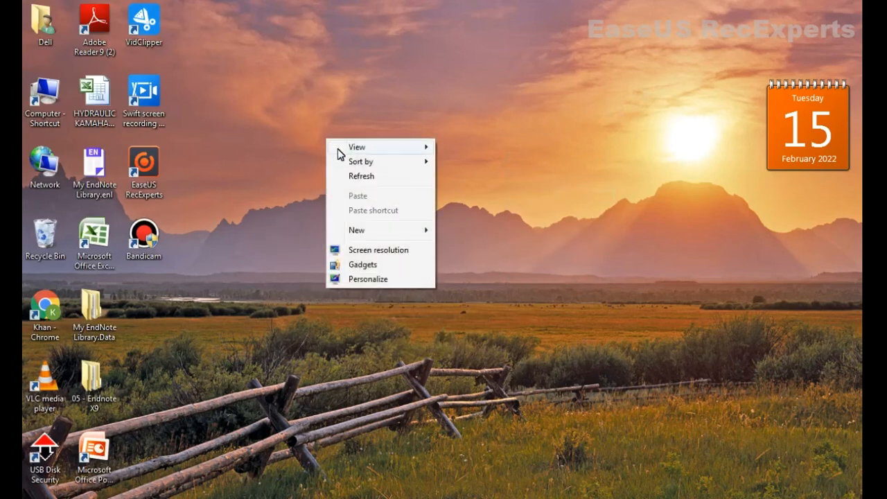